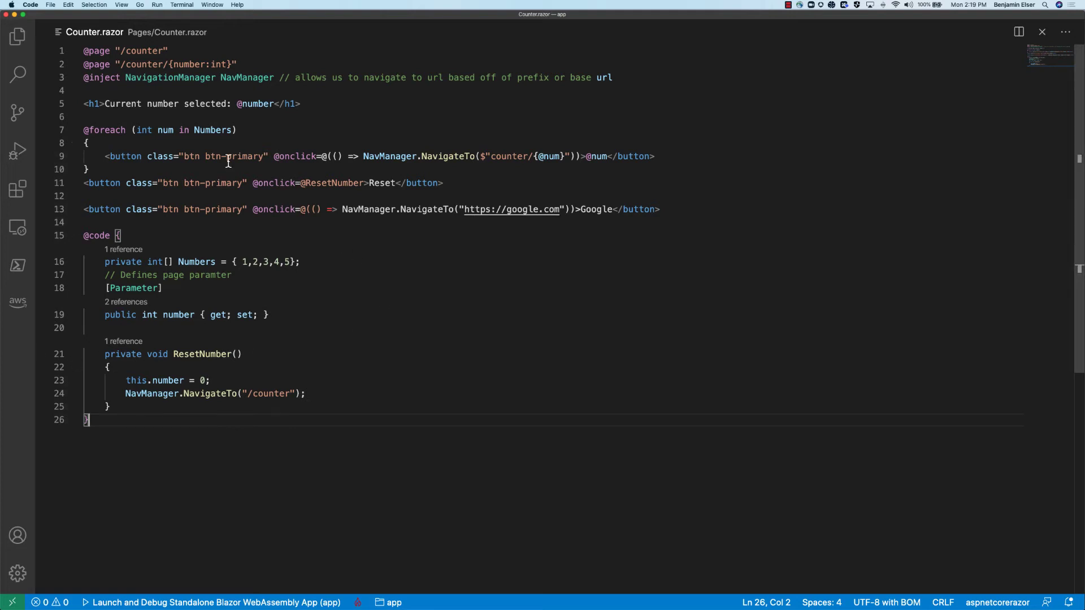
{"action": "left_click_drag", "start_coordinate": [271, 78], "coordinate": [84, 77]}
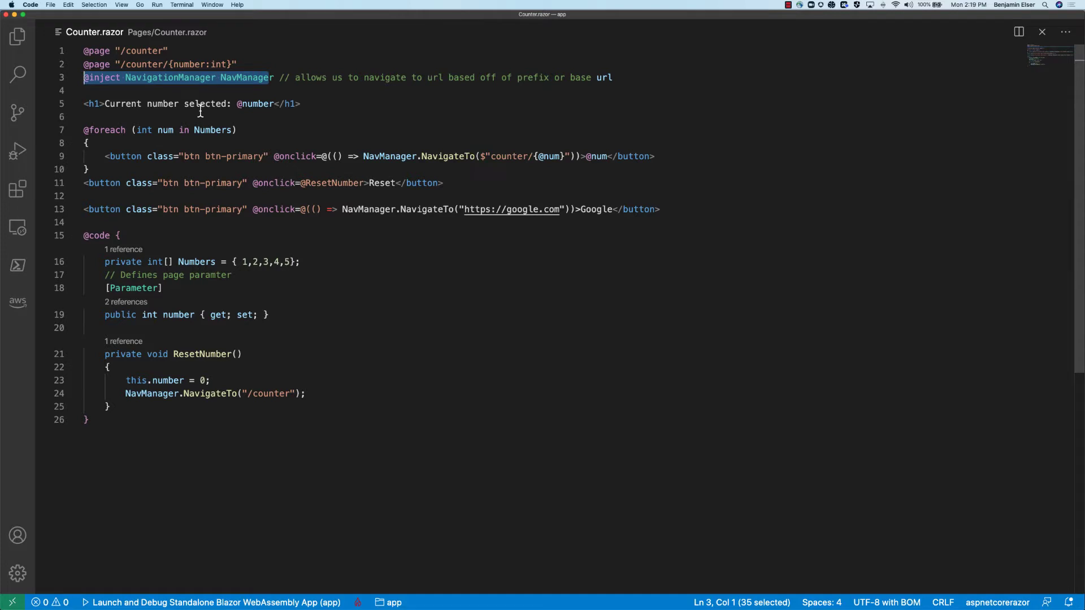
{"action": "left_click", "coordinate": [166, 91]}
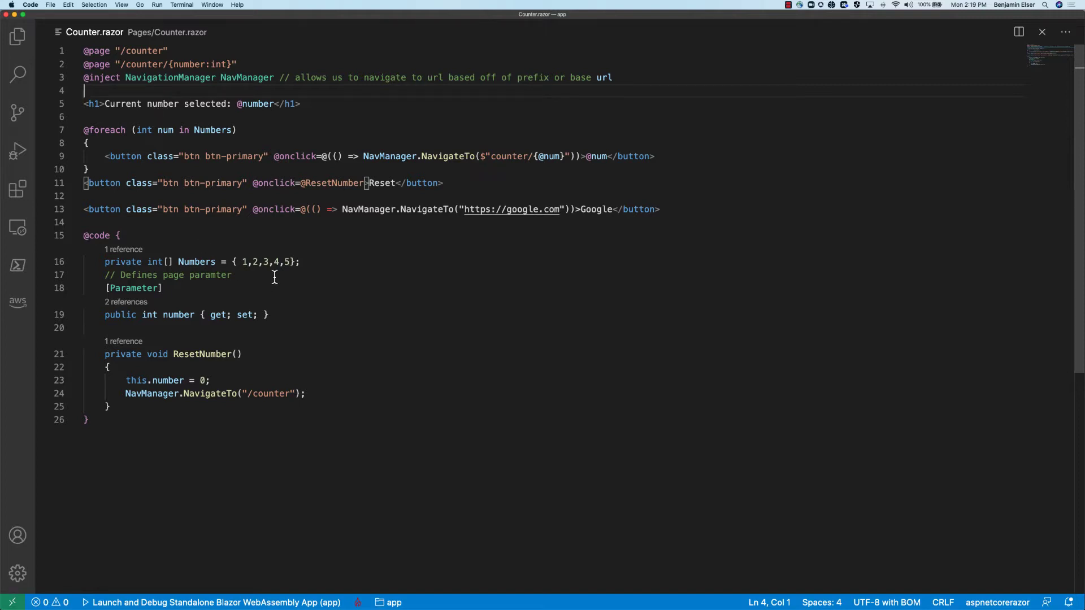
{"action": "left_click_drag", "start_coordinate": [303, 263], "coordinate": [97, 266]}
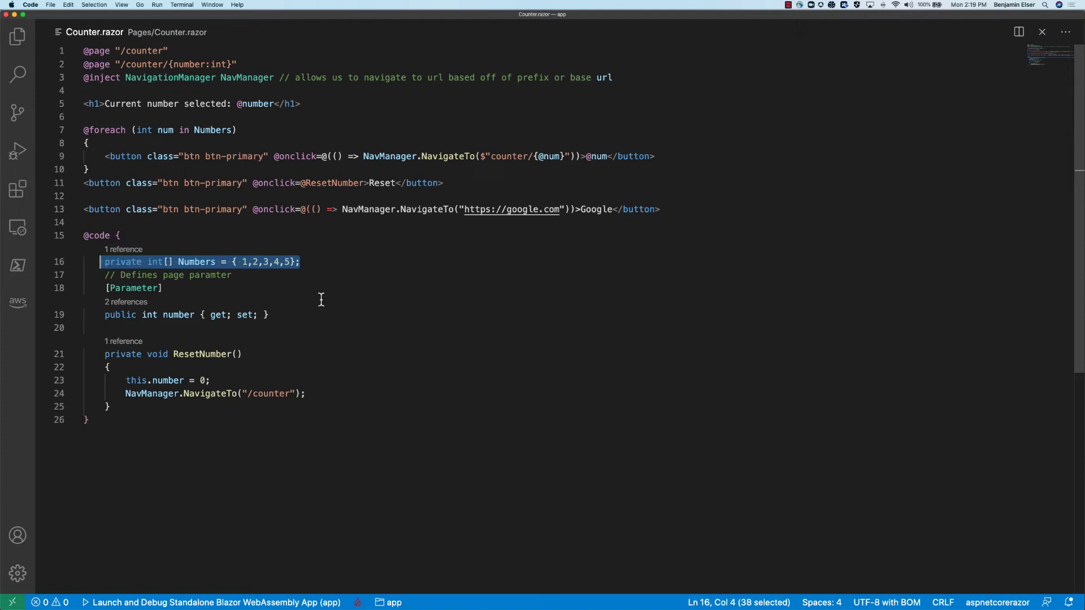
{"action": "left_click", "coordinate": [326, 265]}
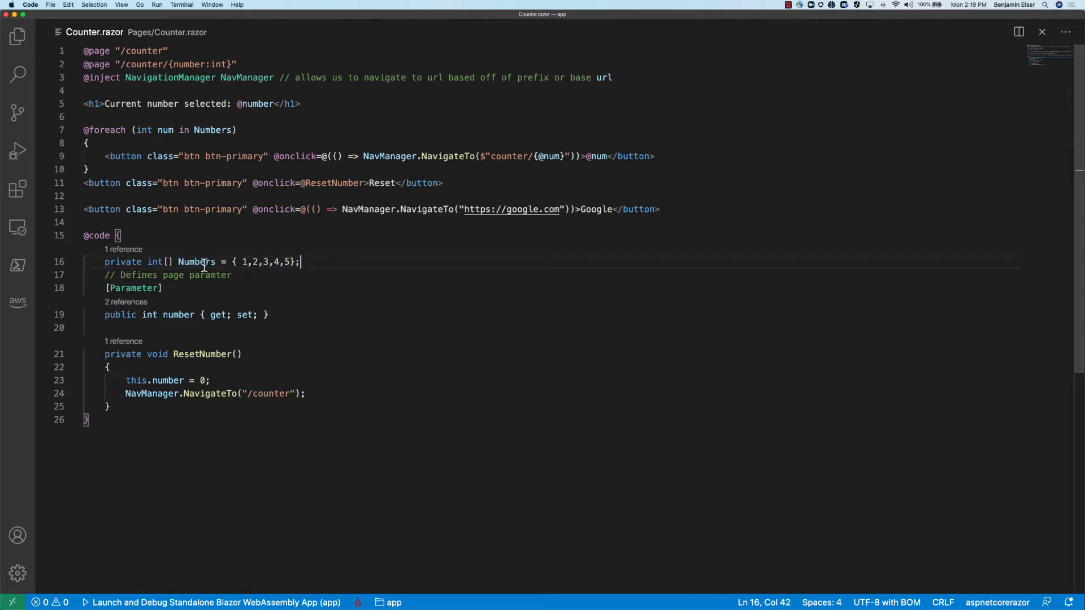
{"action": "left_click_drag", "start_coordinate": [92, 170], "coordinate": [82, 134]}
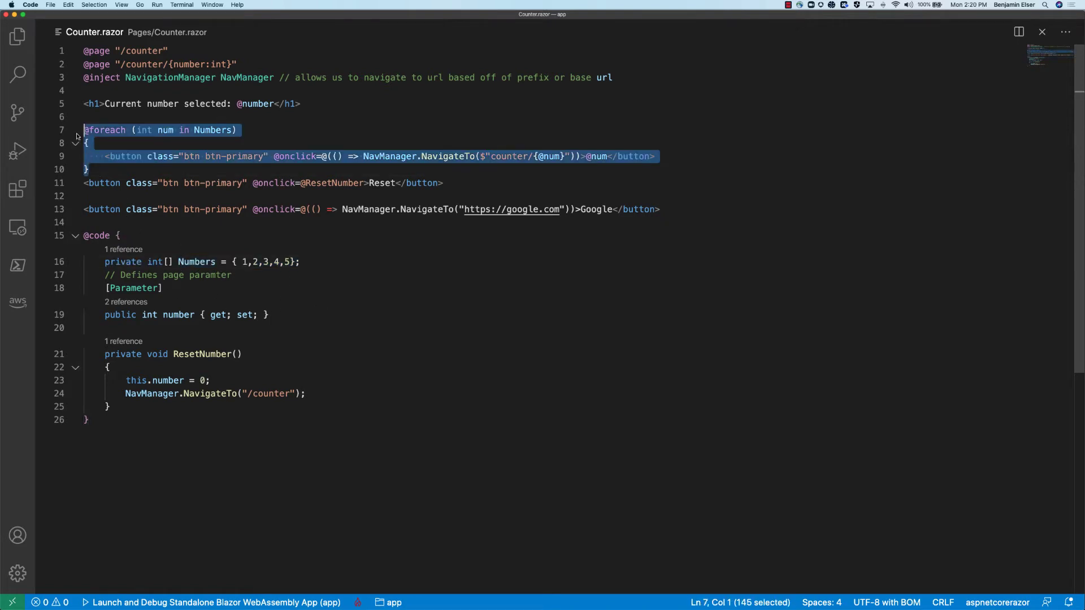
{"action": "left_click", "coordinate": [112, 165]}
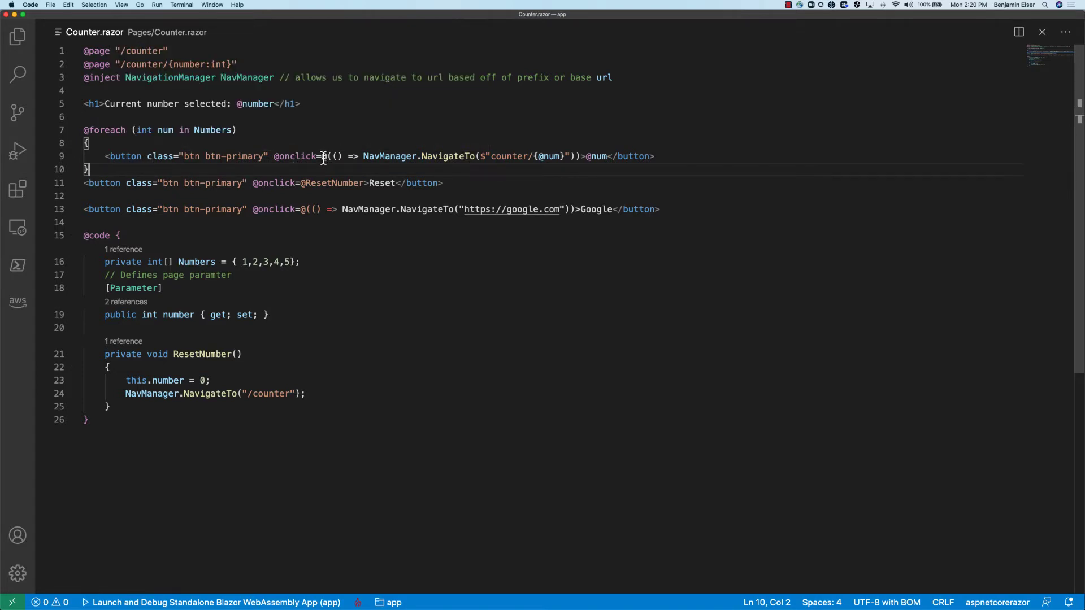
Review the onclick navigation lambda and its relative counter route on line 9
{"action": "left_click_drag", "start_coordinate": [322, 156], "coordinate": [536, 156]}
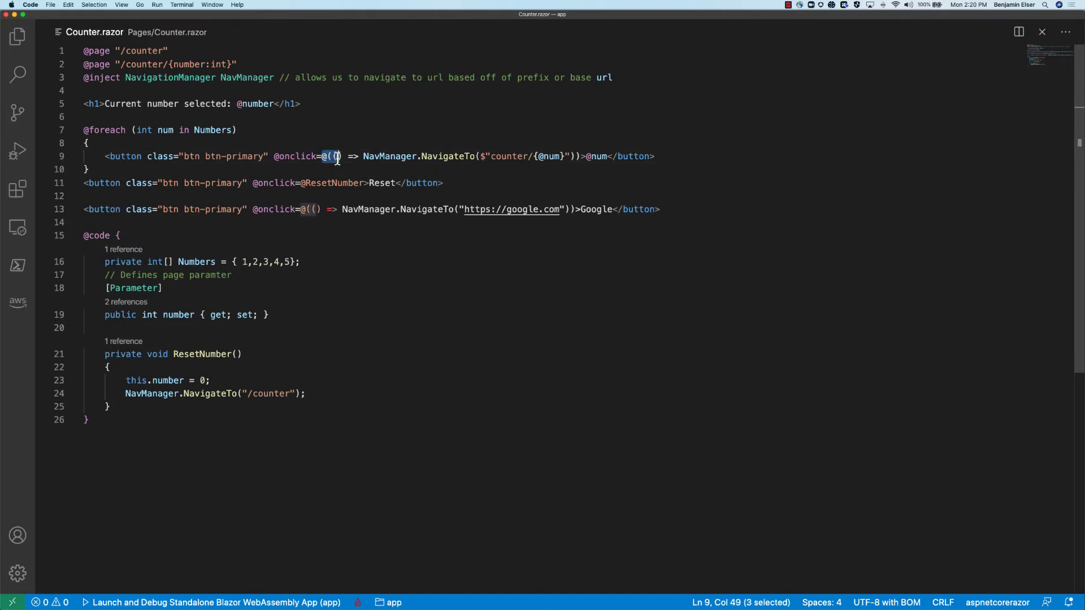
{"action": "left_click", "coordinate": [517, 168]}
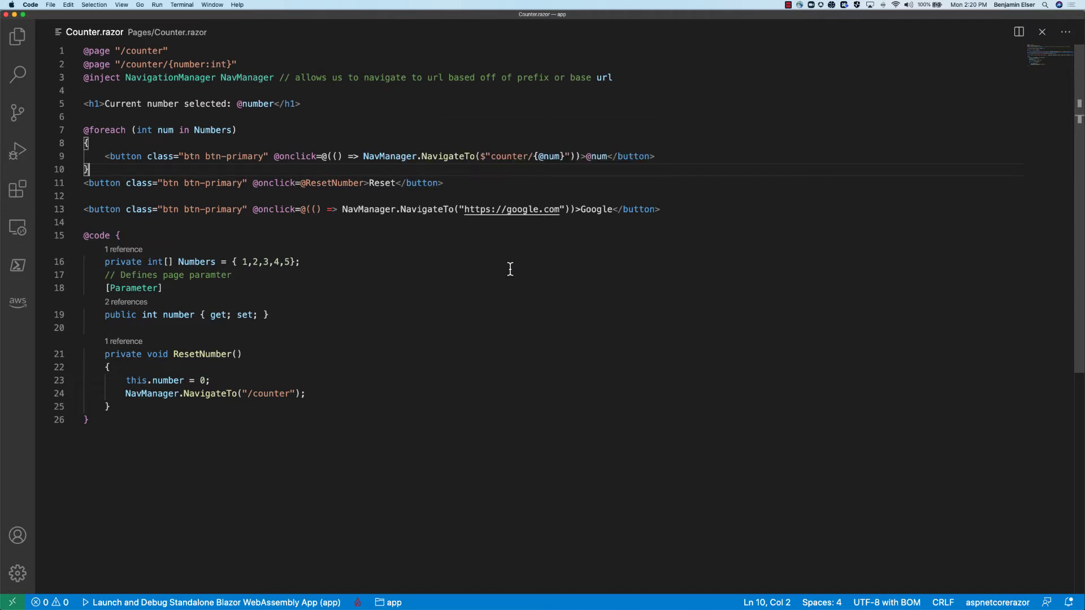
{"action": "left_click_drag", "start_coordinate": [485, 156], "coordinate": [514, 157]}
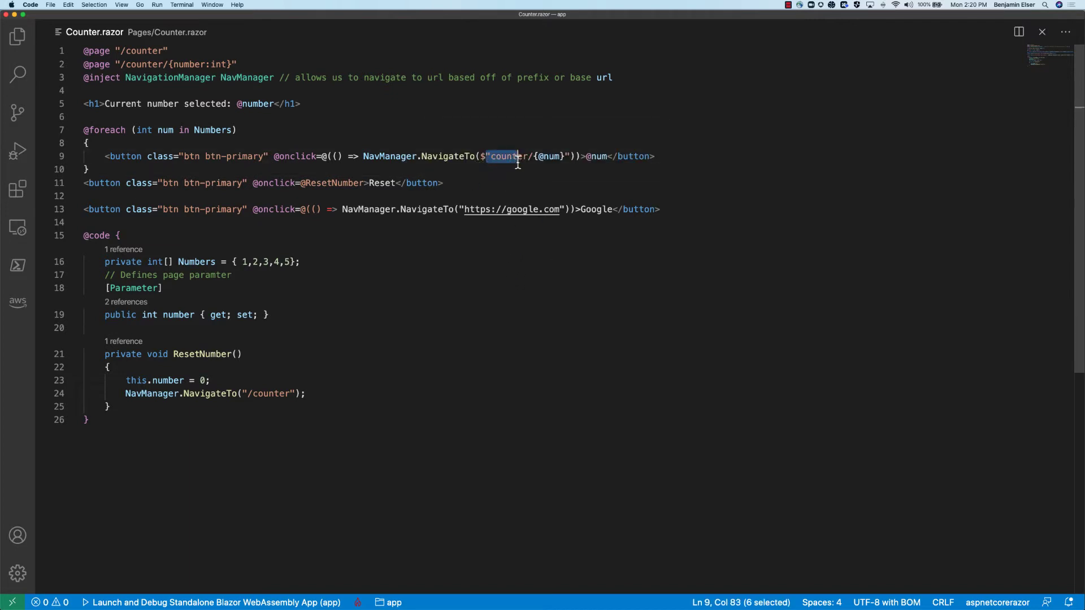
{"action": "left_click", "coordinate": [514, 156]}
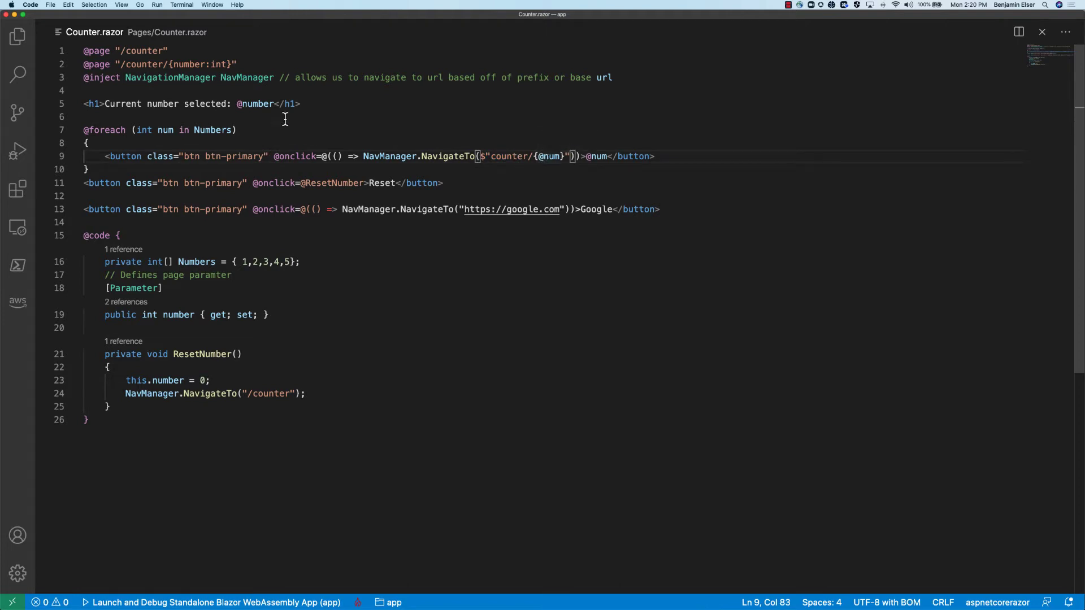
Review the parameterized counter route and its number parameter at the top
{"action": "left_click_drag", "start_coordinate": [237, 64], "coordinate": [128, 64]}
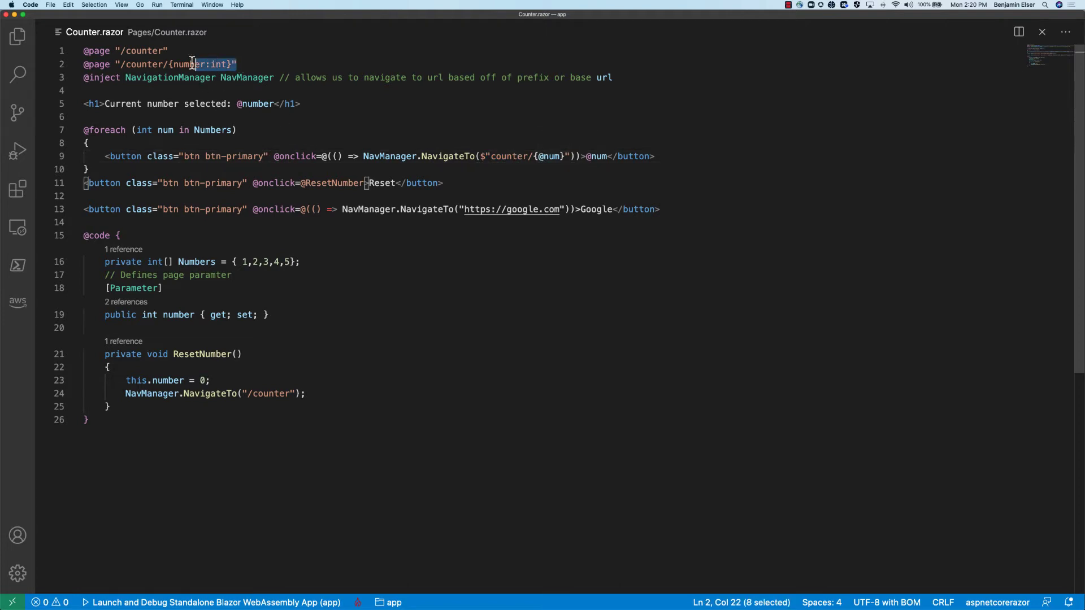
{"action": "left_click", "coordinate": [135, 63]}
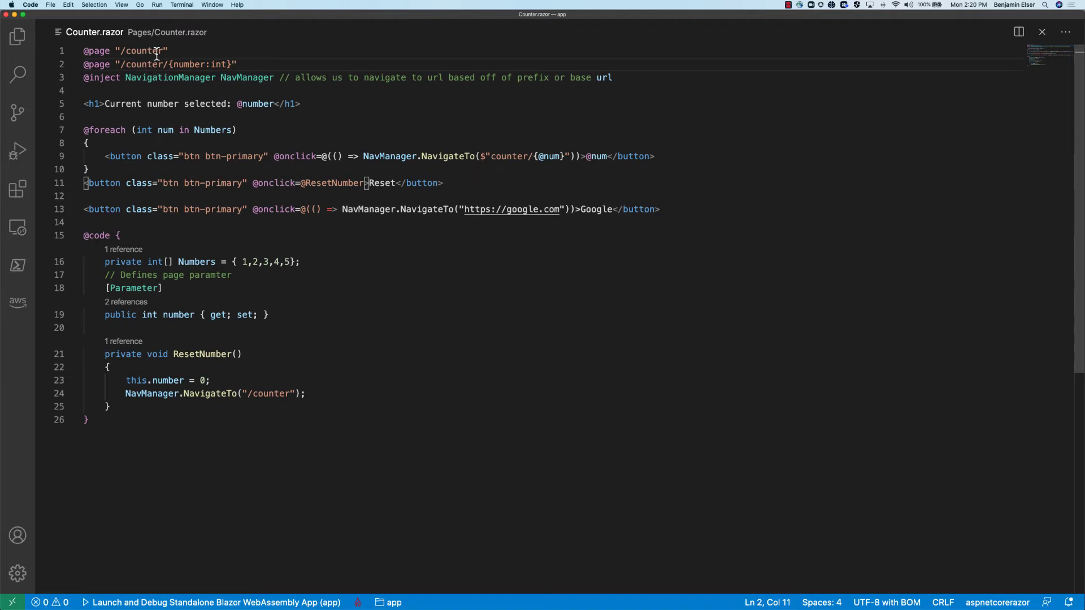
{"action": "double_click", "coordinate": [157, 51]}
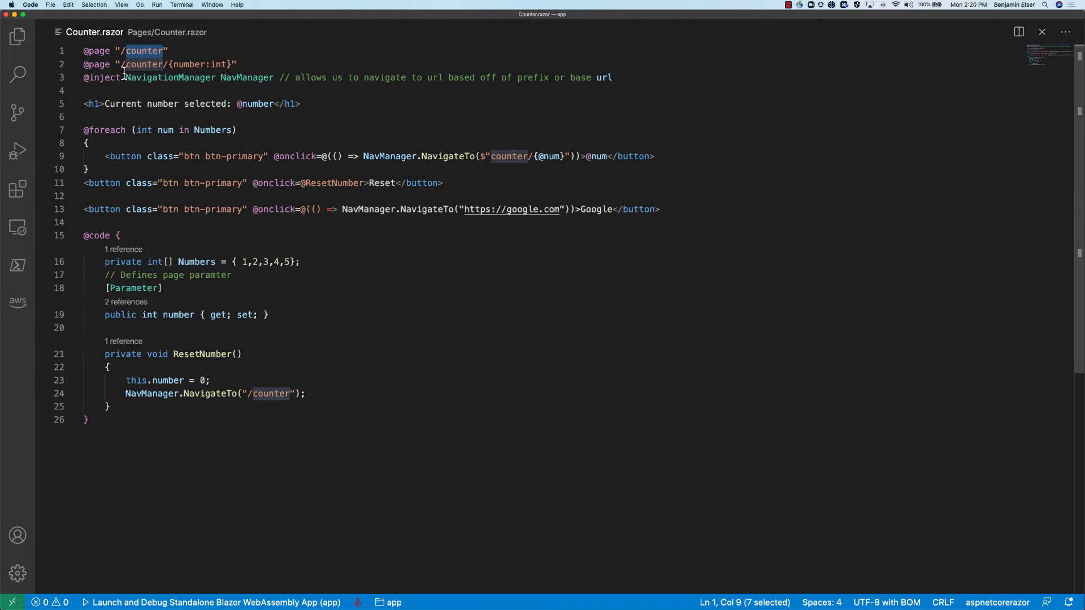
{"action": "left_click", "coordinate": [124, 75]}
{"action": "double_click", "coordinate": [204, 64]}
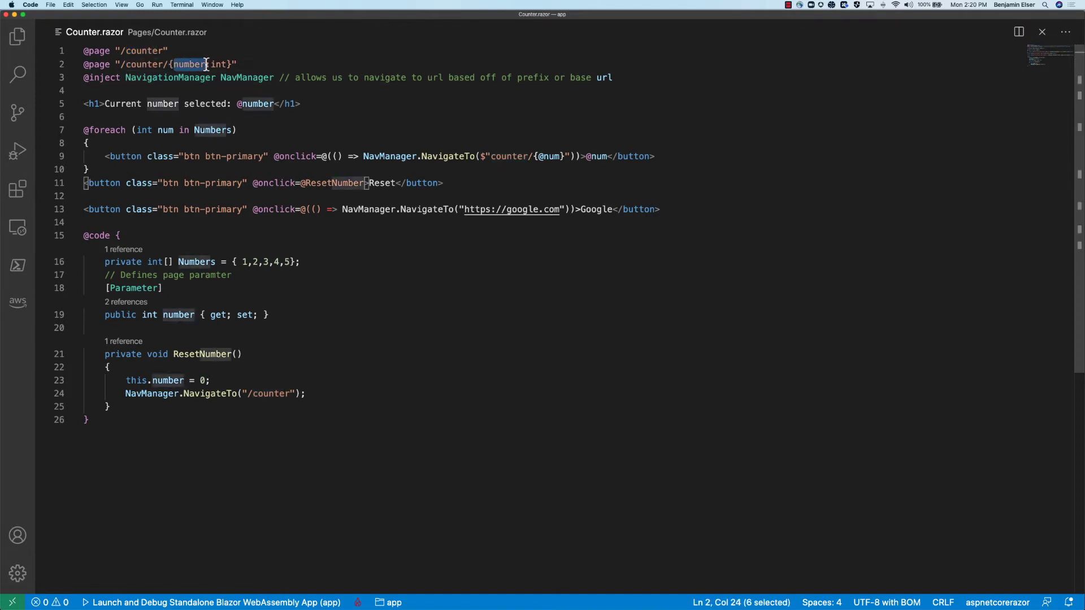
{"action": "left_click", "coordinate": [258, 63]}
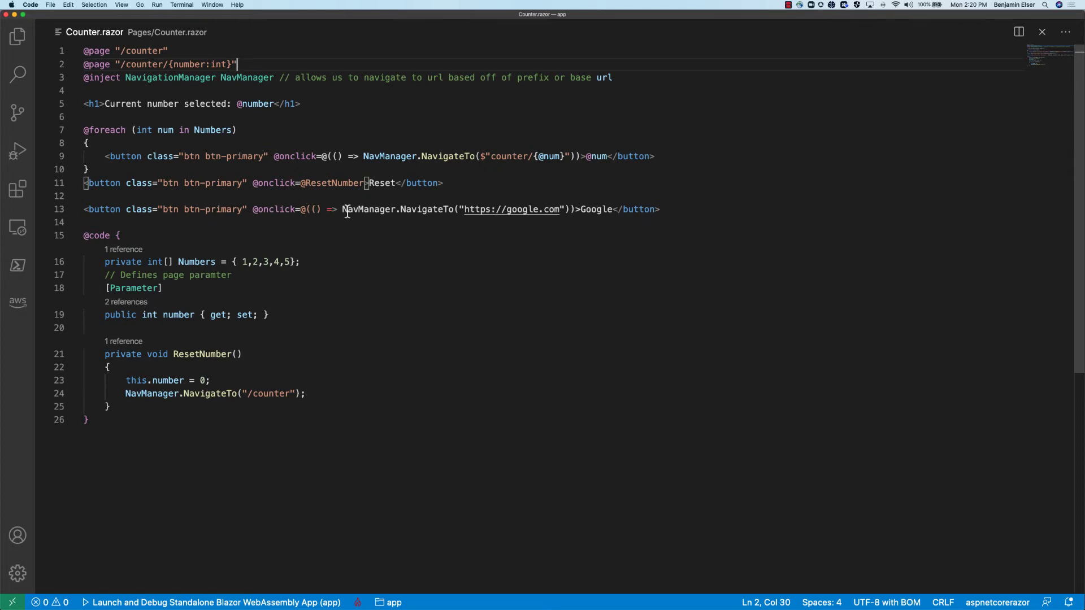
Review the Google navigation call and ResetNumber setting number to 0, then switch to Chrome
{"action": "mouse_move", "coordinate": [367, 210]}
{"action": "left_click_drag", "start_coordinate": [342, 211], "coordinate": [537, 211]}
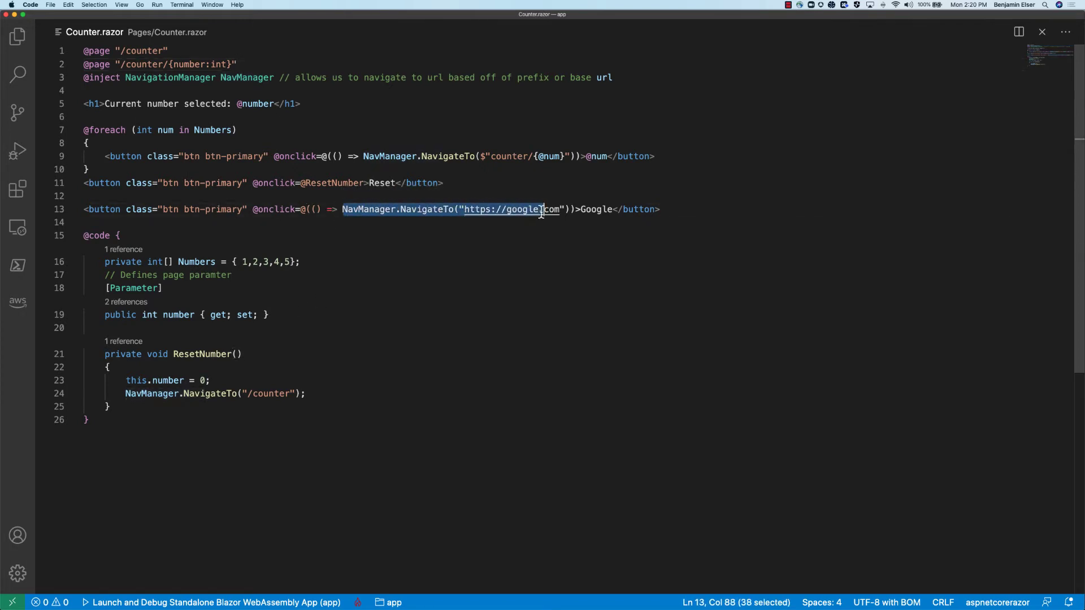
{"action": "left_click", "coordinate": [545, 249]}
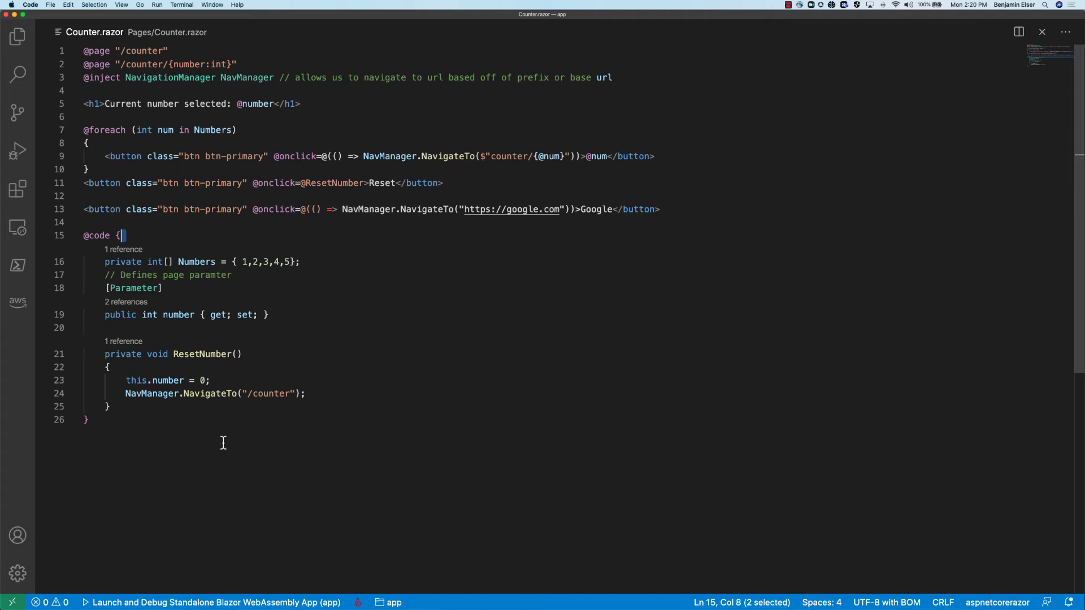
{"action": "left_click_drag", "start_coordinate": [106, 353], "coordinate": [216, 354]}
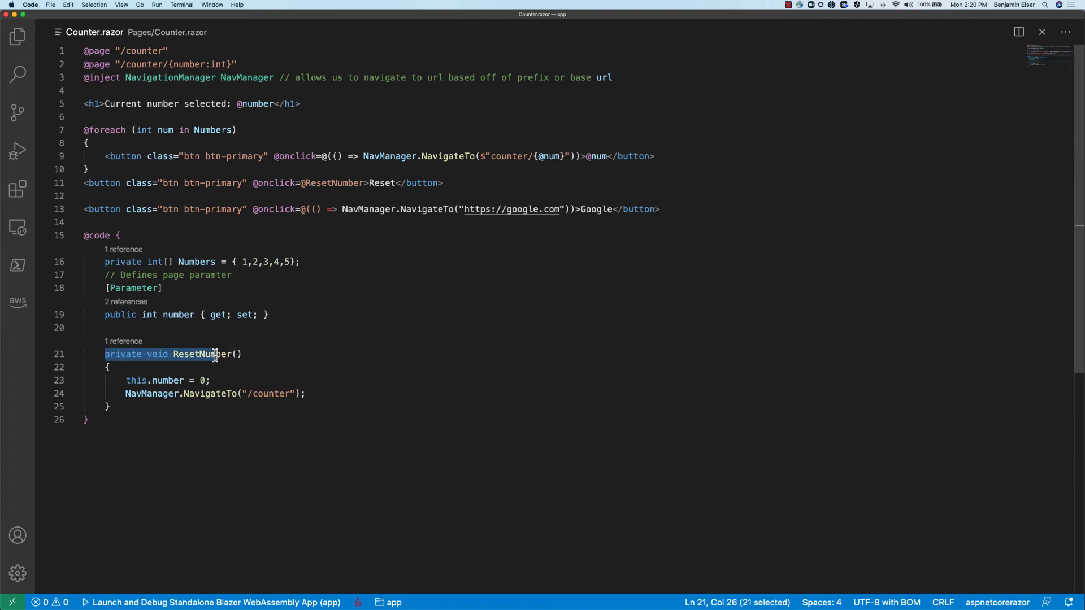
{"action": "left_click", "coordinate": [246, 354]}
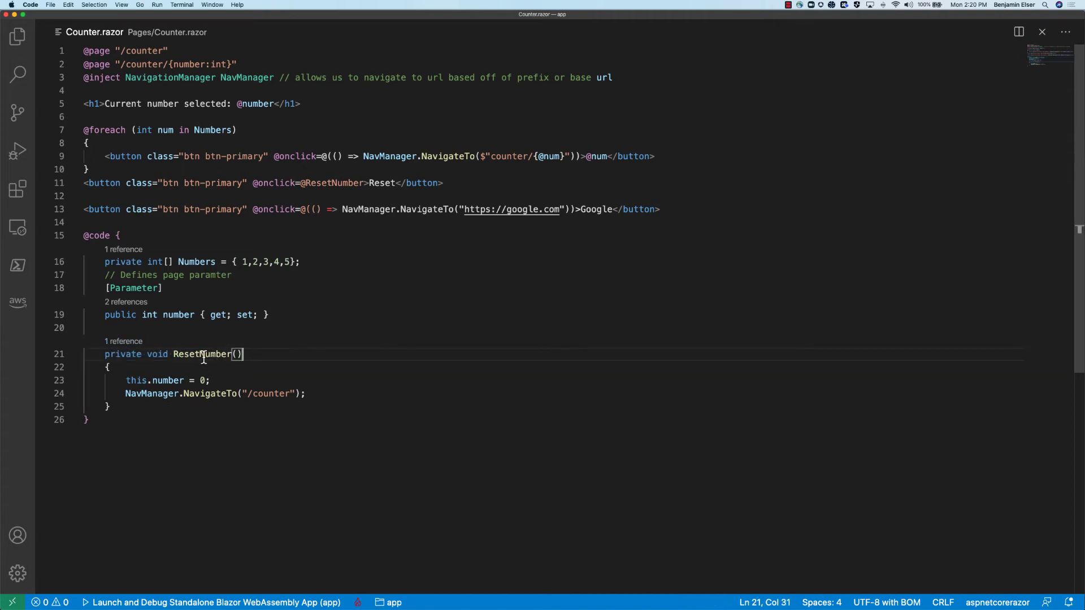
{"action": "left_click_drag", "start_coordinate": [225, 380], "coordinate": [132, 381]}
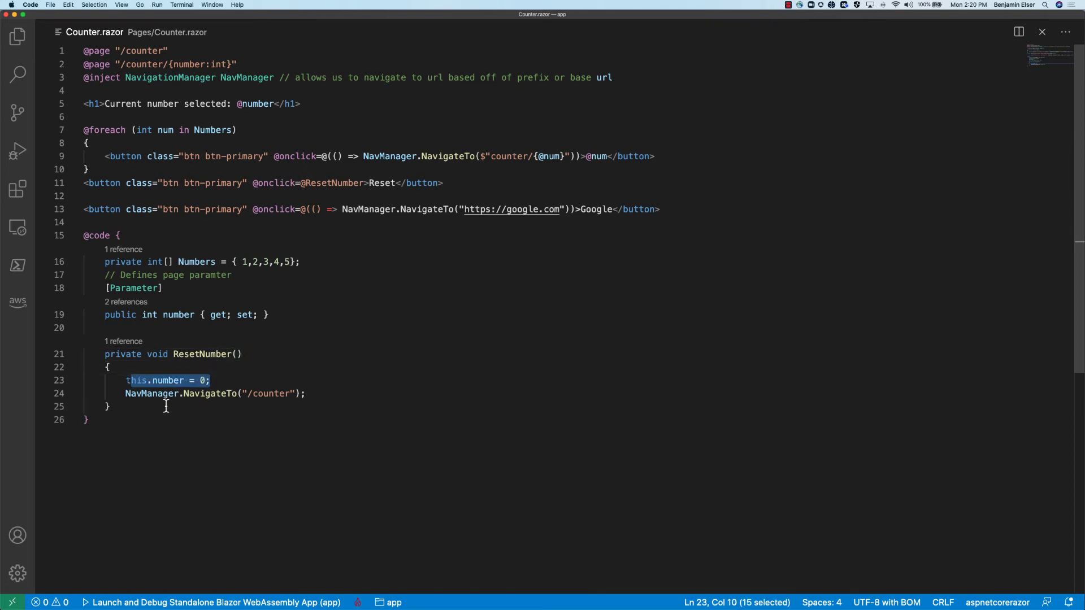
{"action": "left_click", "coordinate": [205, 416]}
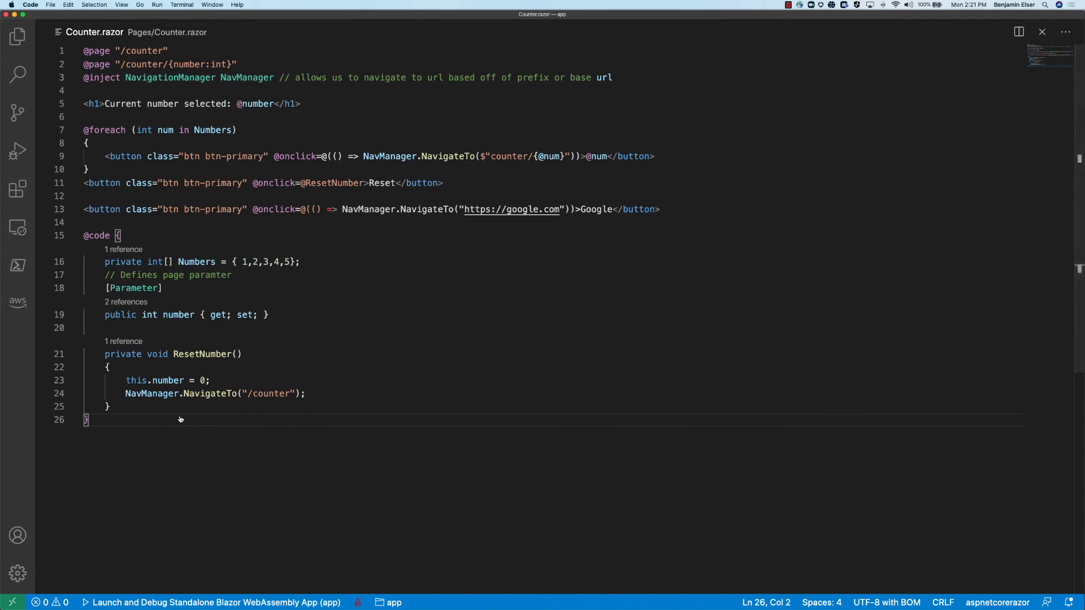
{"action": "key", "text": "super+Tab"}
On the Counter page, choose number 1 and confirm the address shows /counter/1
{"action": "left_click", "coordinate": [72, 154]}
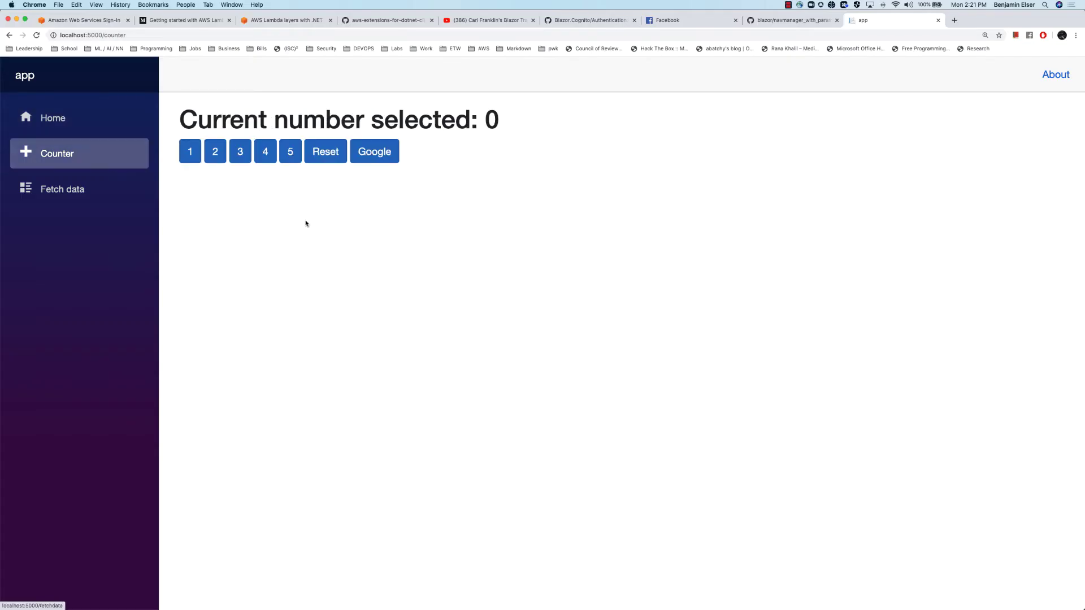
{"action": "left_click", "coordinate": [136, 35]}
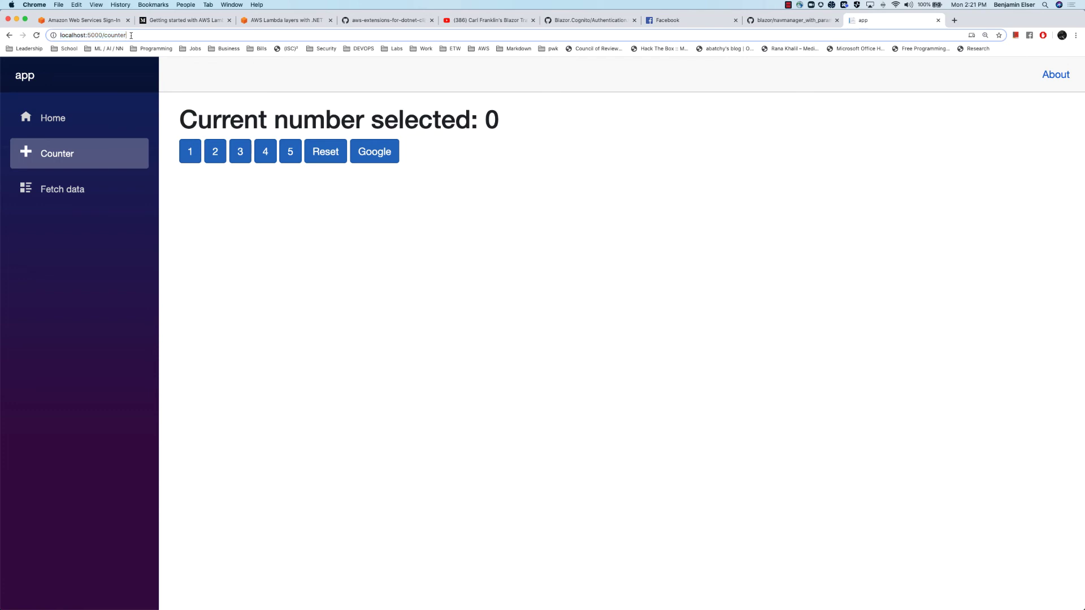
{"action": "left_click", "coordinate": [187, 156]}
{"action": "left_click", "coordinate": [148, 35]}
Try numbers 2 through 5, reset to 0, then go to google.com
{"action": "left_click", "coordinate": [216, 151]}
{"action": "left_click", "coordinate": [265, 154]}
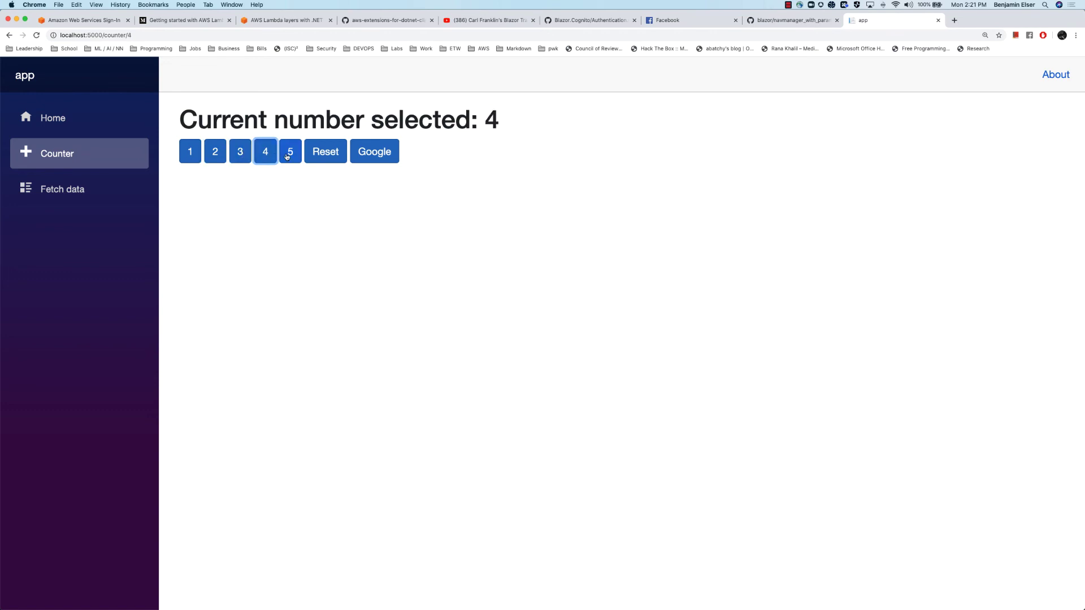
{"action": "left_click", "coordinate": [322, 156]}
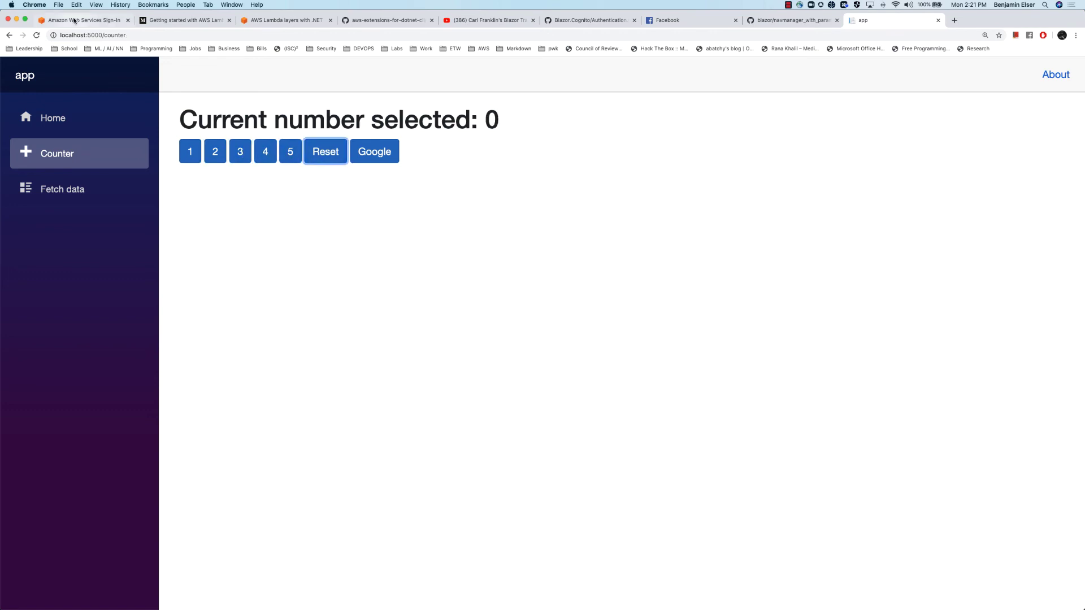
{"action": "left_click", "coordinate": [379, 152]}
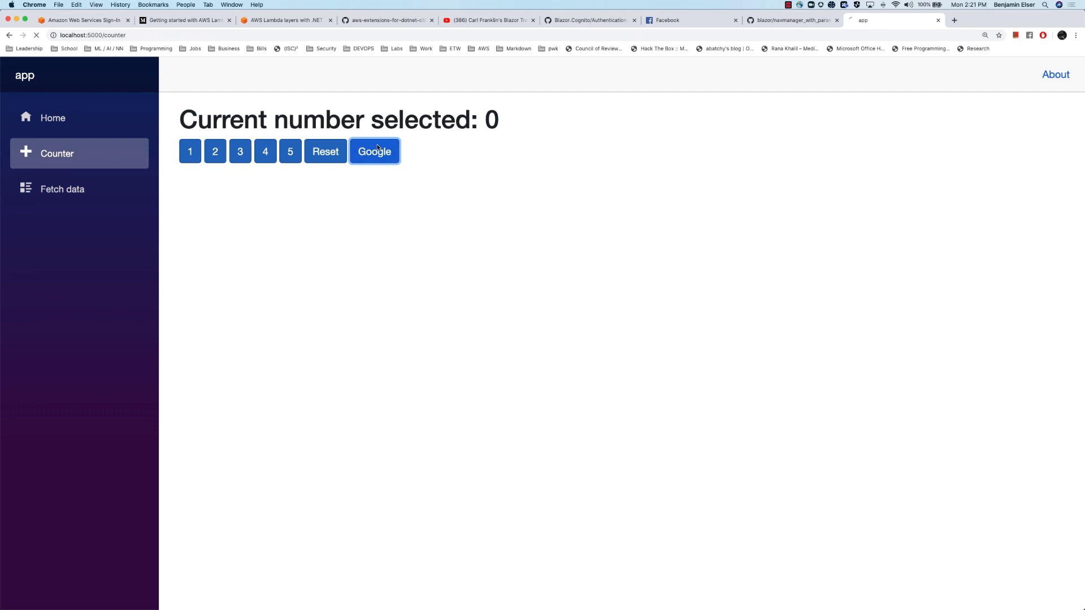